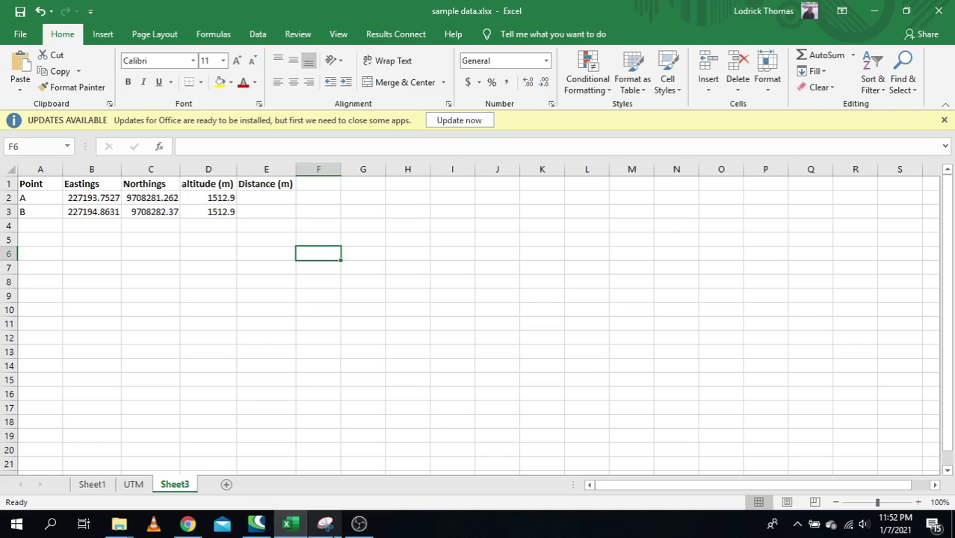
Step: Bring the hand-drawn distance sketch forward and switch the pen to blue ink
click(325, 523)
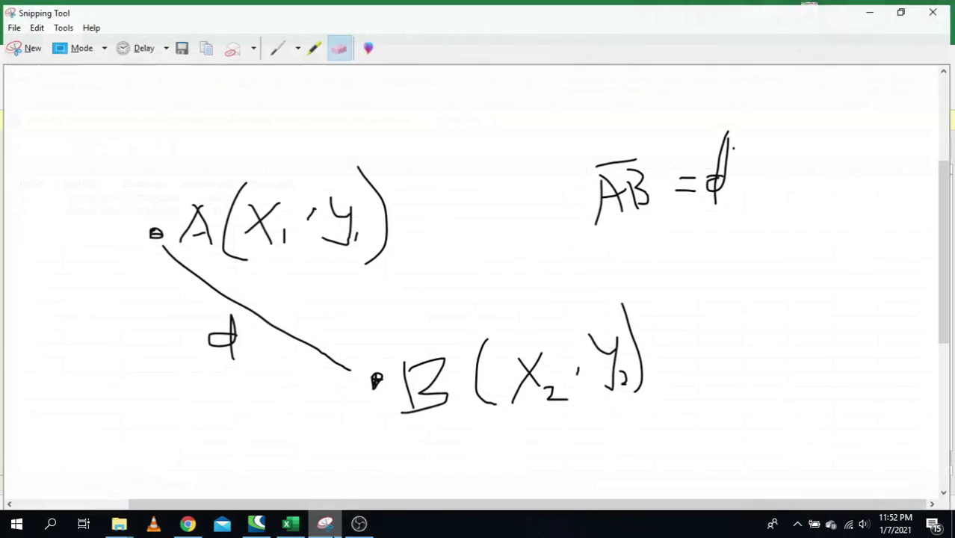
drag(948, 254, 938, 299)
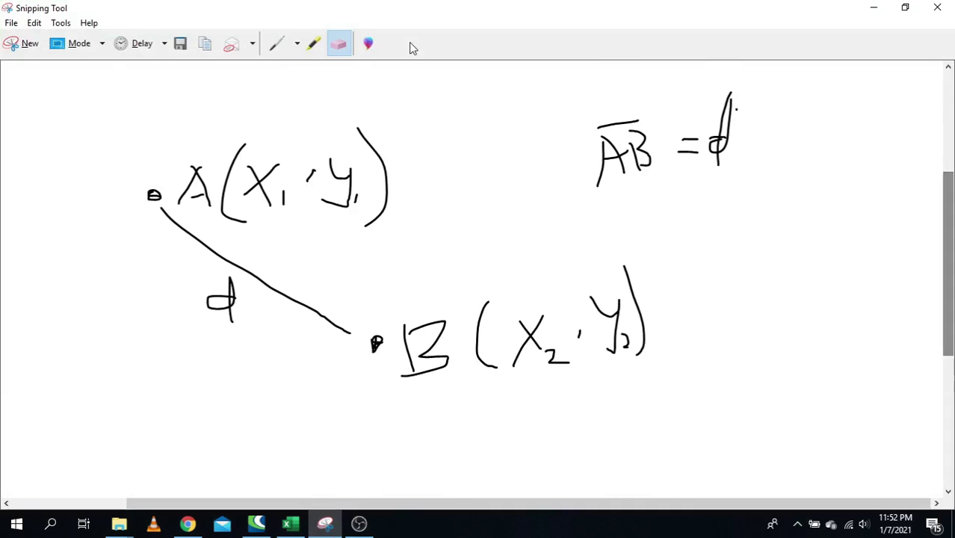
click(297, 45)
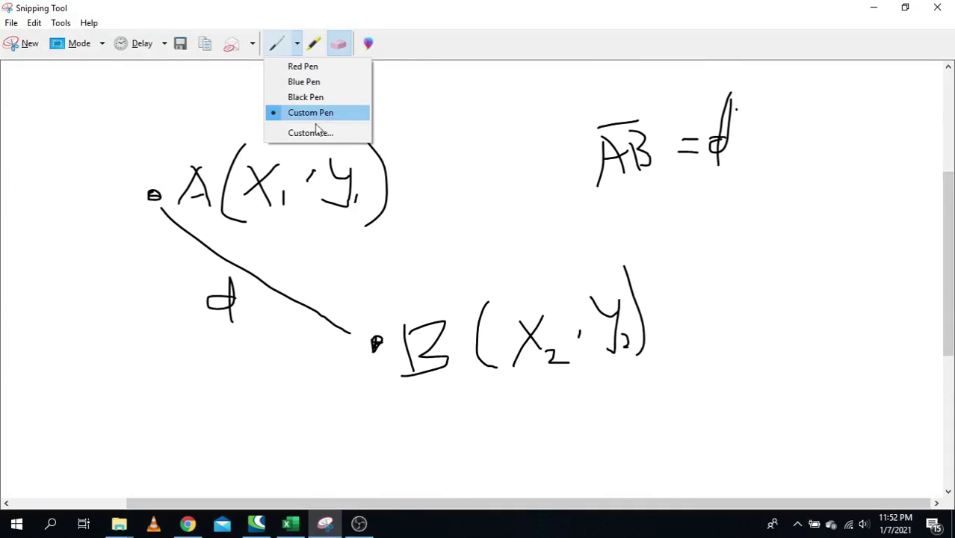
click(304, 82)
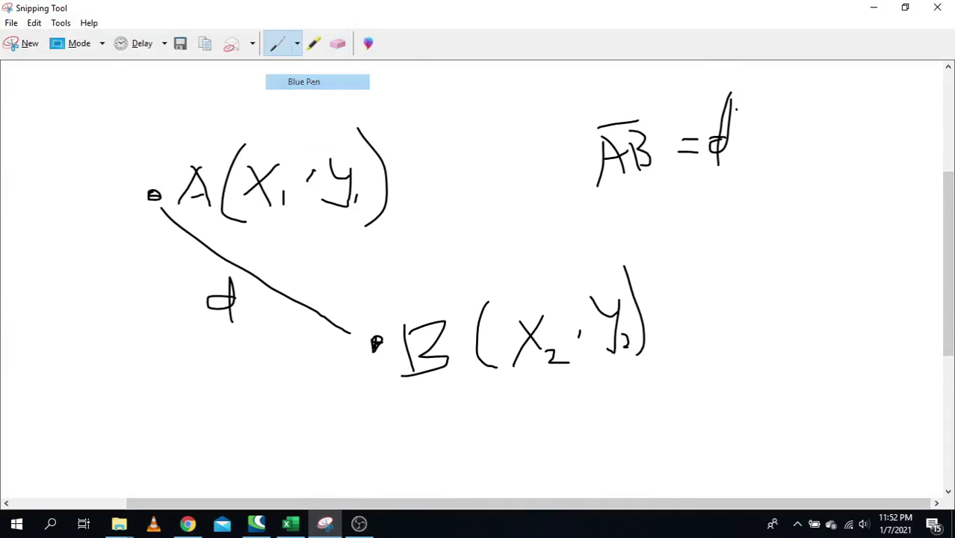
Step: Draw blue circles around points A and B on the sketch
mouse_move(158, 180)
mouse_down()
mouse_move(121, 210)
mouse_move(157, 213)
mouse_up()
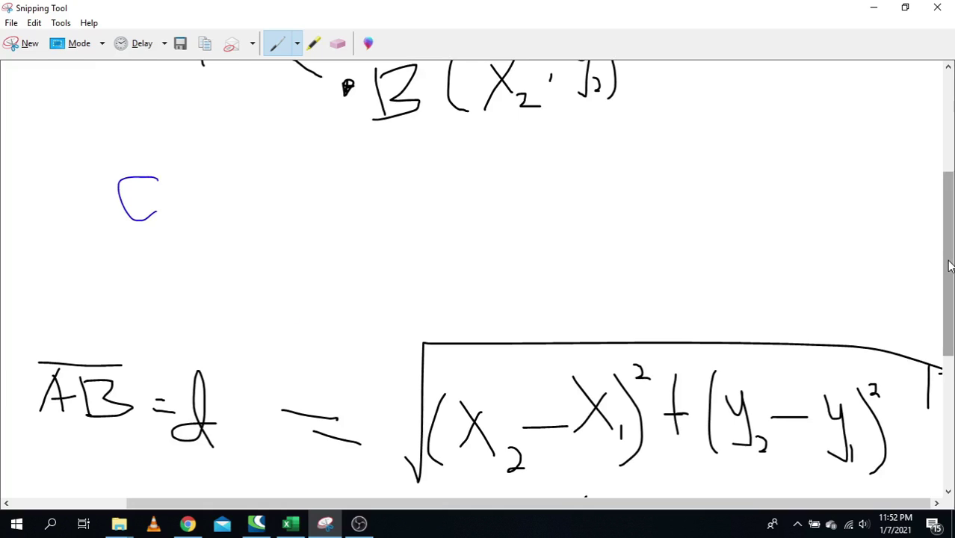
drag(947, 266, 947, 166)
mouse_move(119, 164)
mouse_down()
mouse_move(122, 191)
mouse_move(133, 182)
mouse_up()
drag(407, 280, 420, 349)
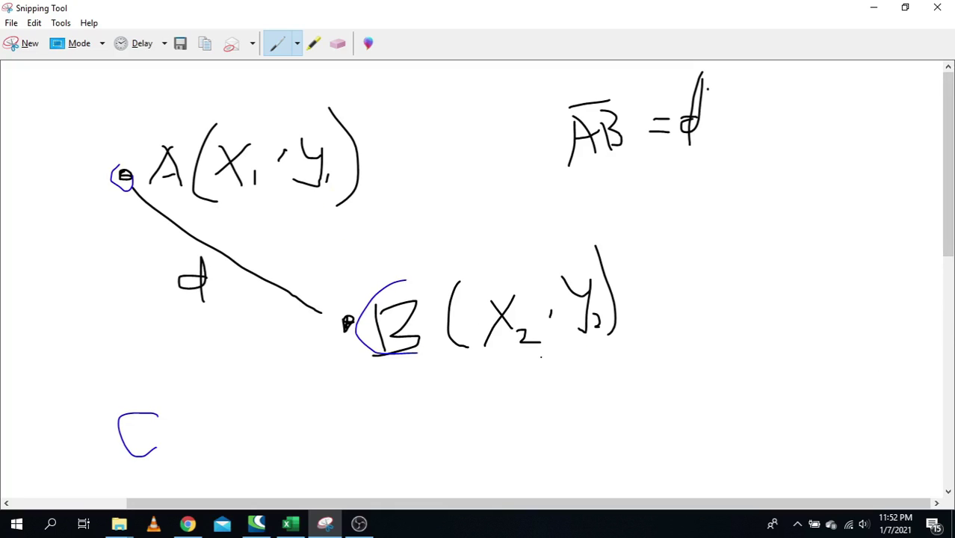
Step: Underline the X2 − X1 and y2 − y1 terms of the formula in blue, then minimise Snipping Tool
mouse_move(949, 189)
mouse_down()
mouse_move(949, 419)
mouse_move(949, 190)
mouse_up()
drag(949, 153, 948, 361)
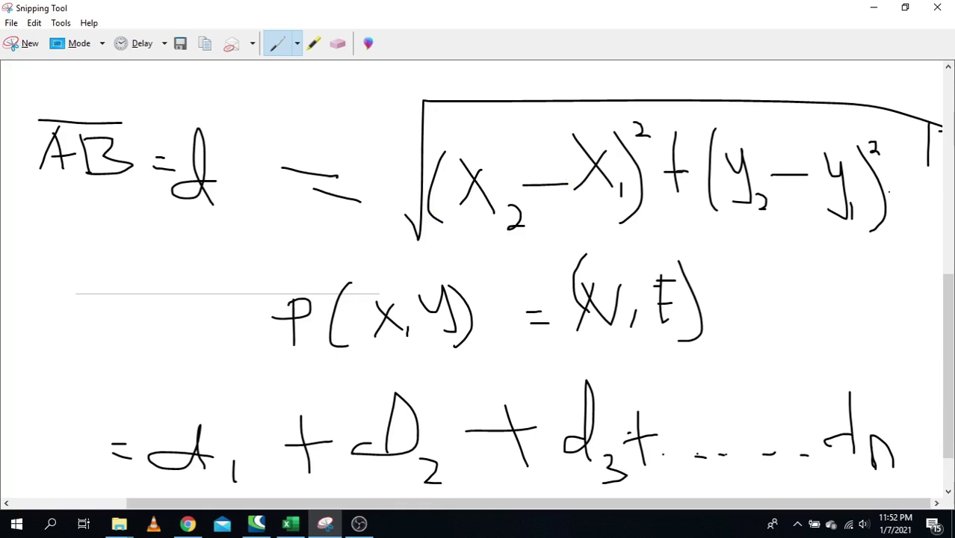
drag(533, 234, 621, 236)
drag(772, 232, 848, 232)
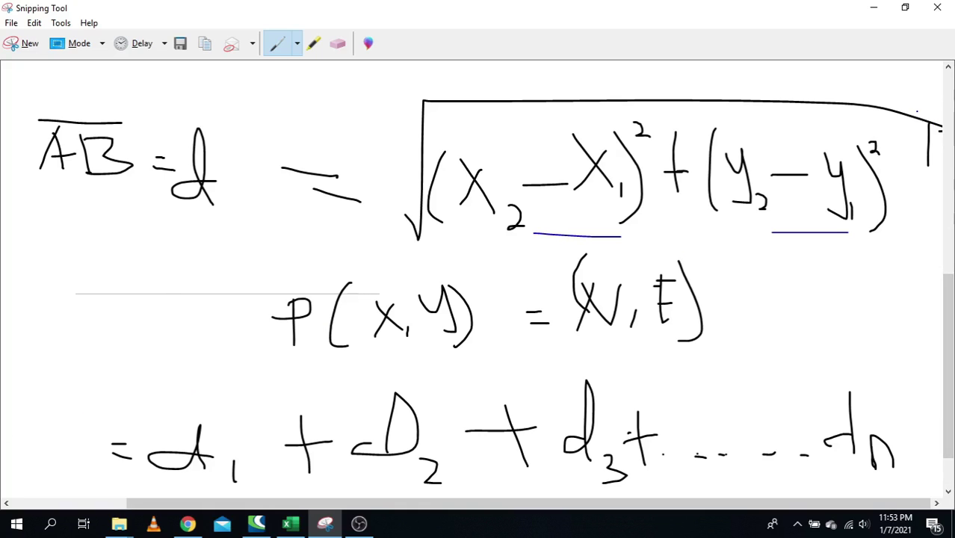
click(877, 11)
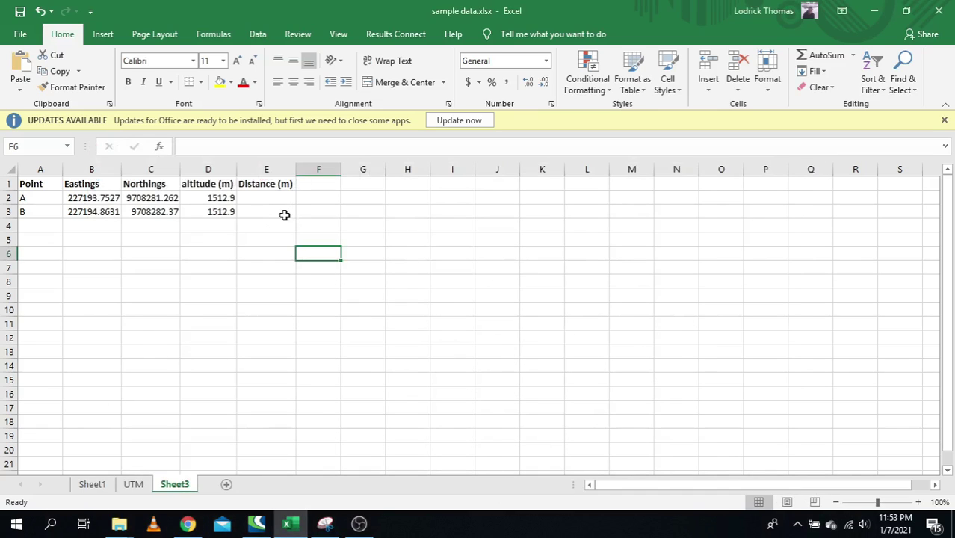
Step: Enter 0 as point A's Distance (m) in E2 and begin an = formula in E3
click(267, 195)
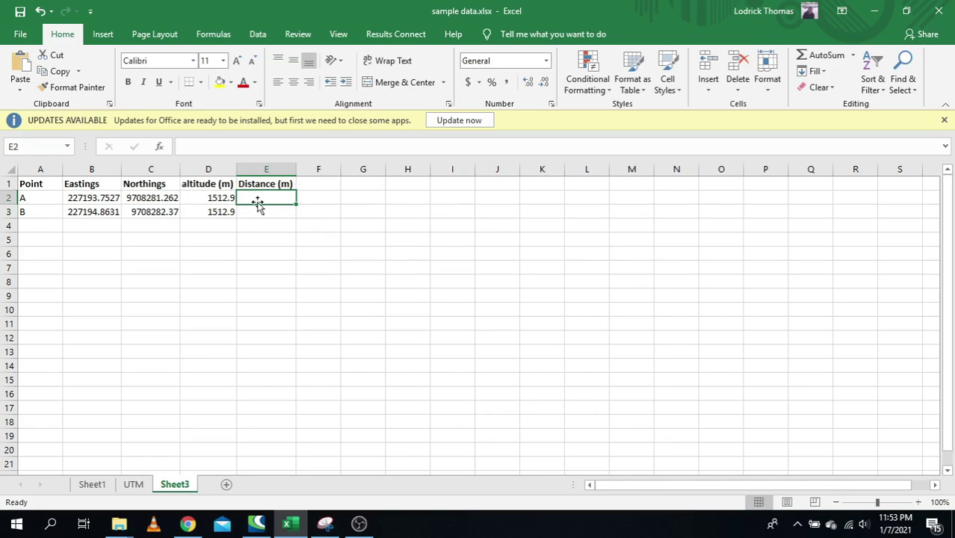
click(264, 184)
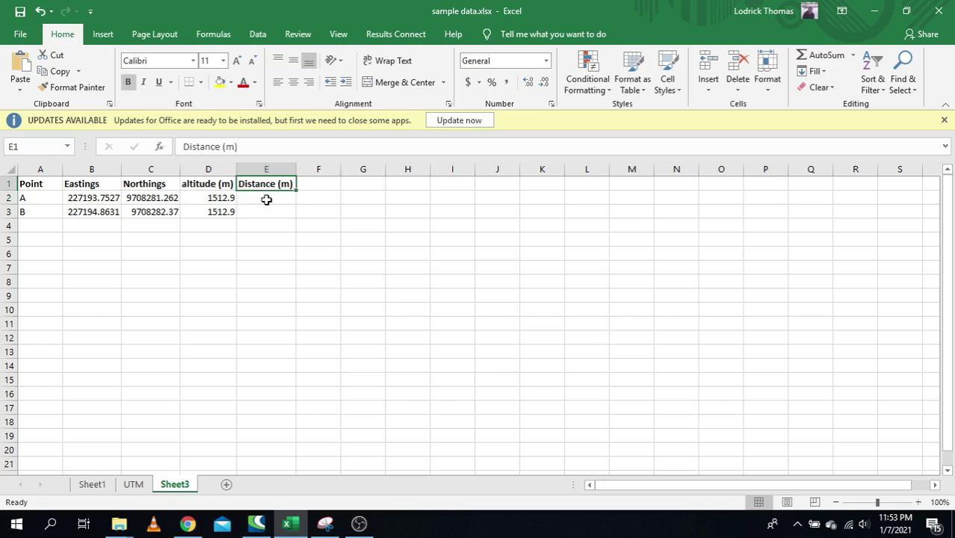
click(266, 200)
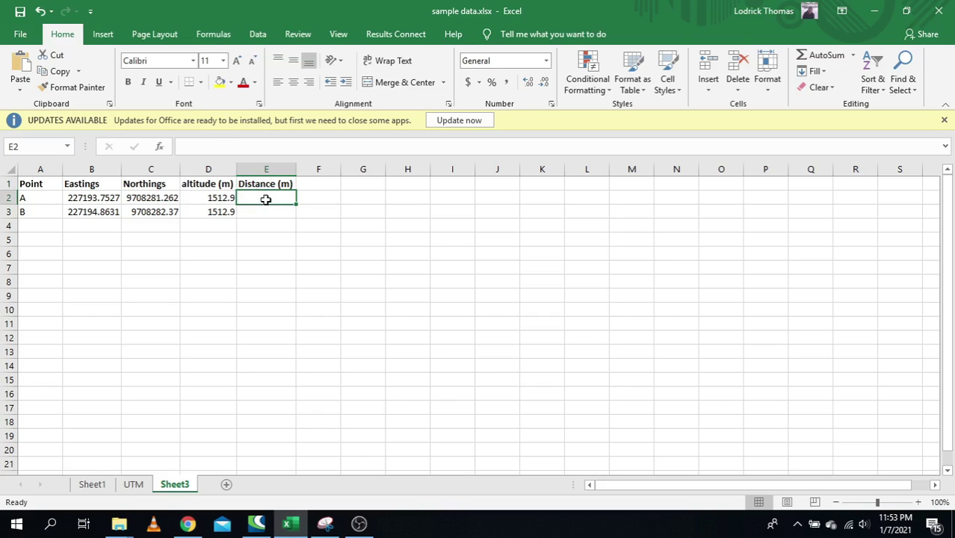
text(0)
key(Return)
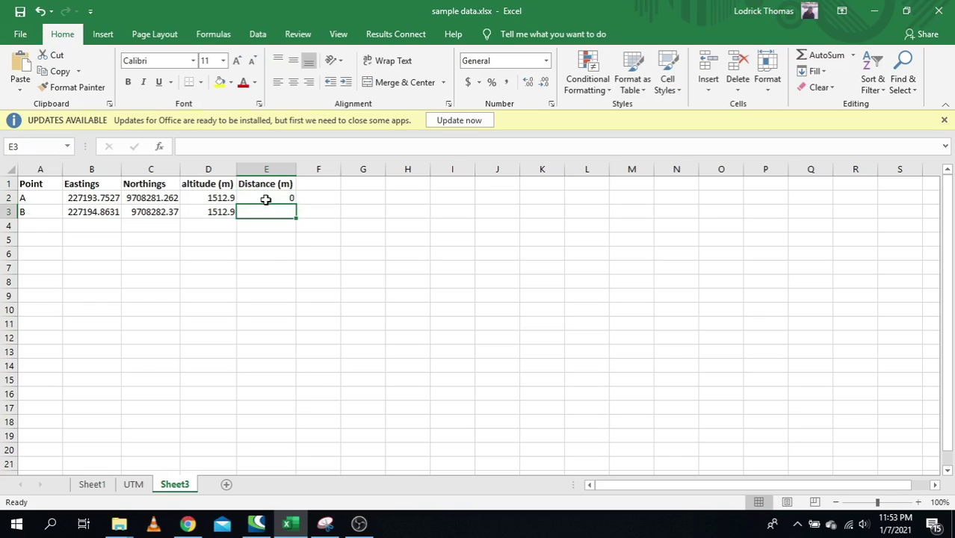
text(=)
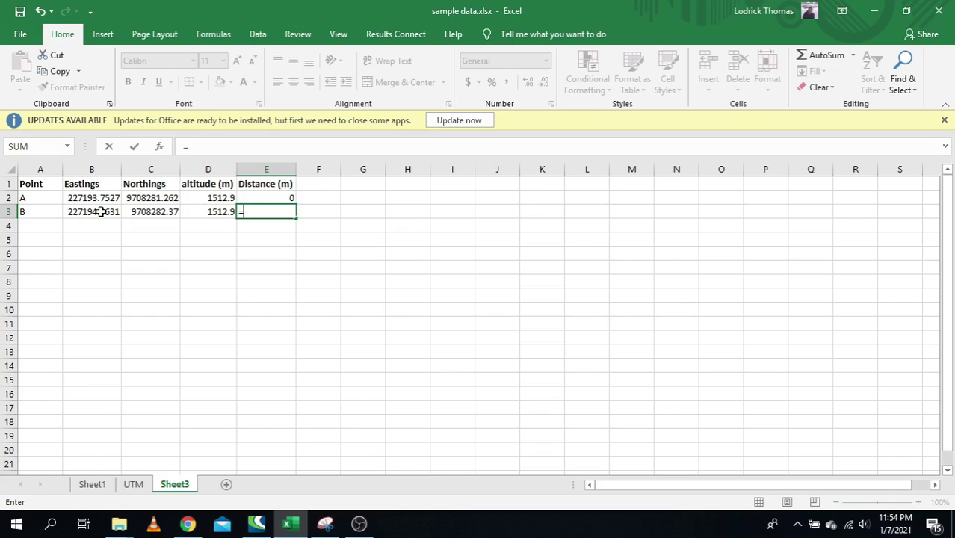
Step: Enter =SQRT((B3-B2)^2+(C3-C2)^2) in E3, giving point B a distance of 1.569038517 m
text(sq)
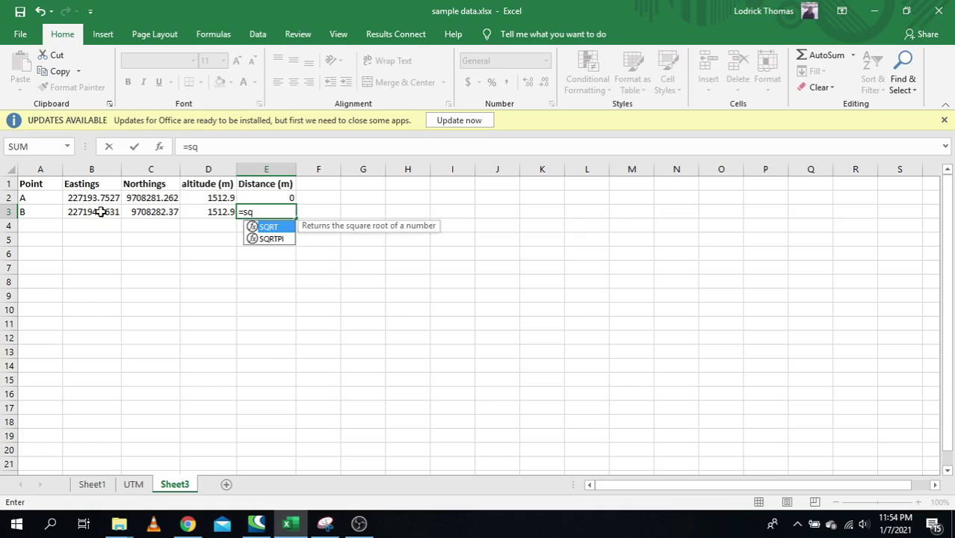
text(rt(()
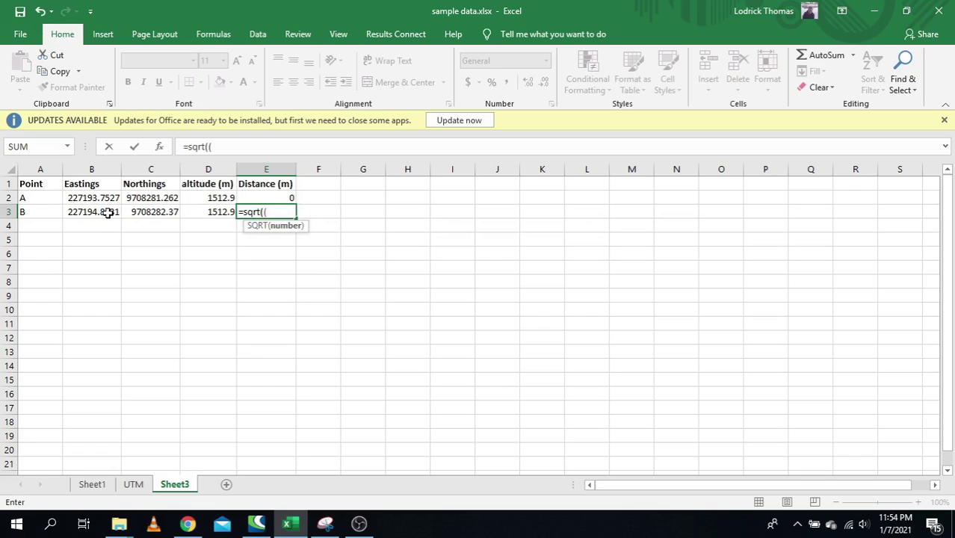
click(108, 214)
text(-)
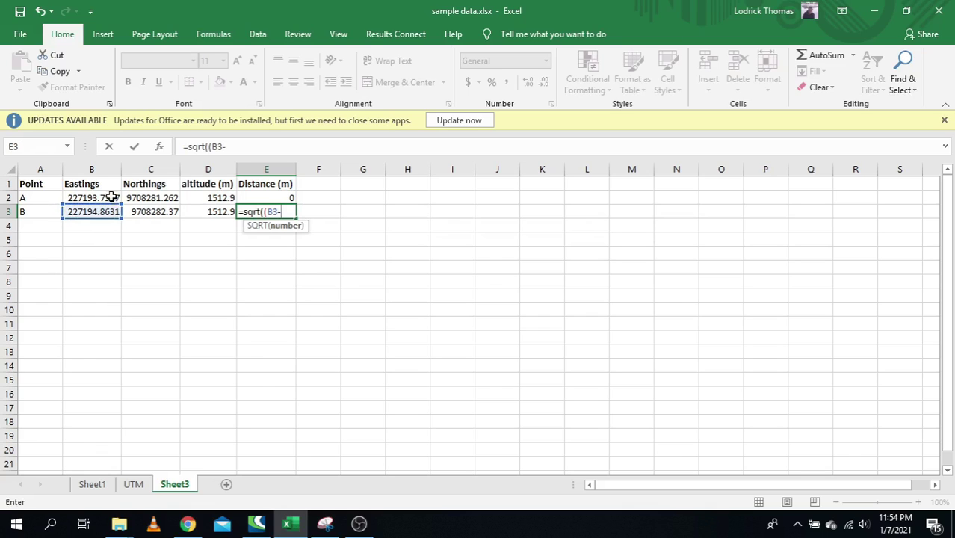
click(111, 196)
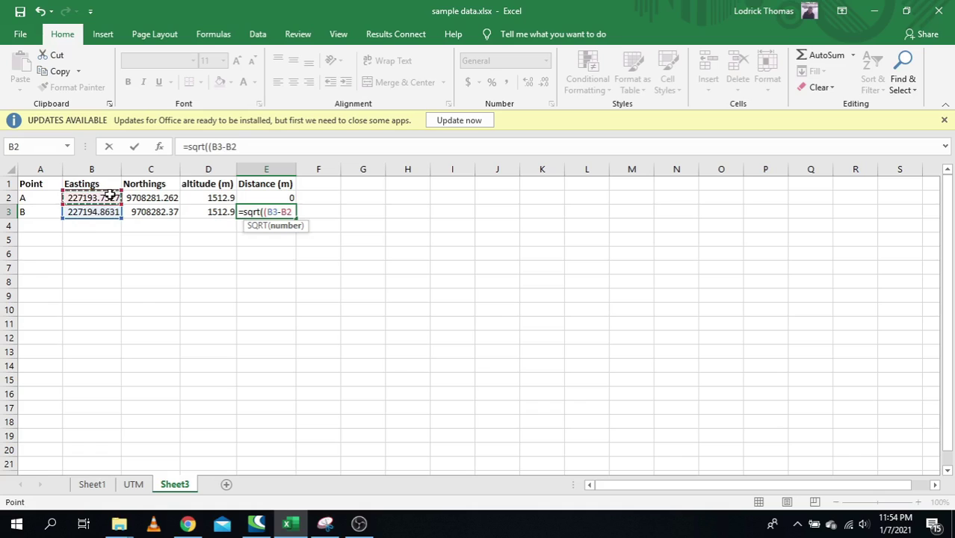
text()^2)
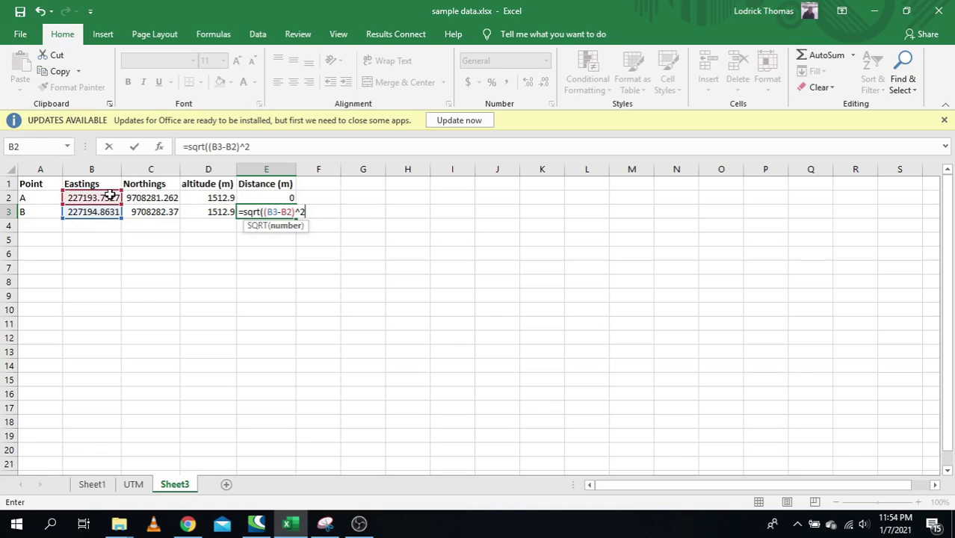
text(+()
click(165, 212)
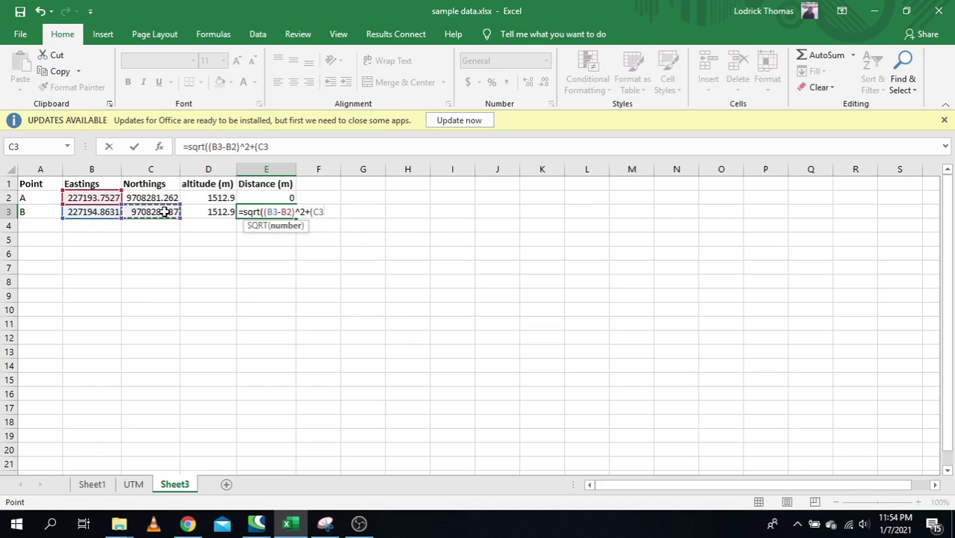
text(-)
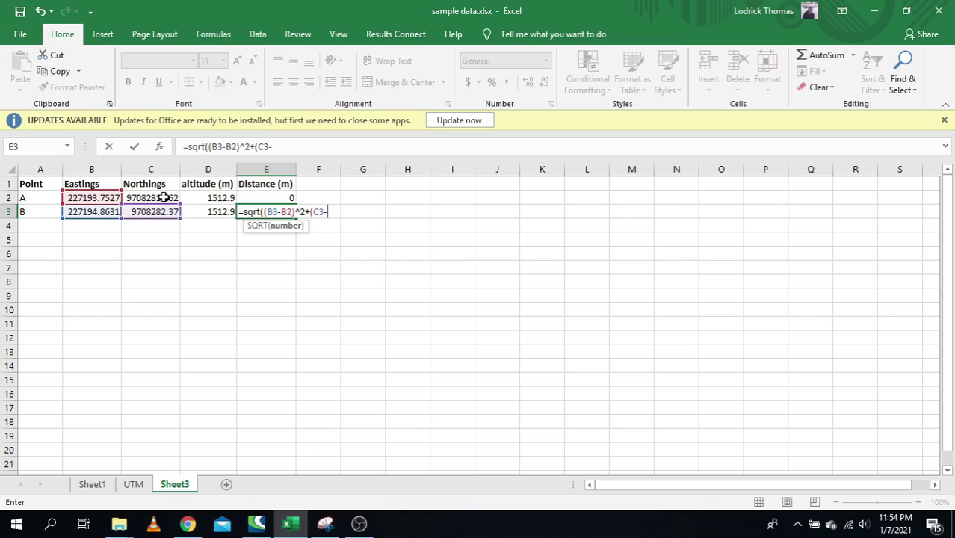
click(164, 198)
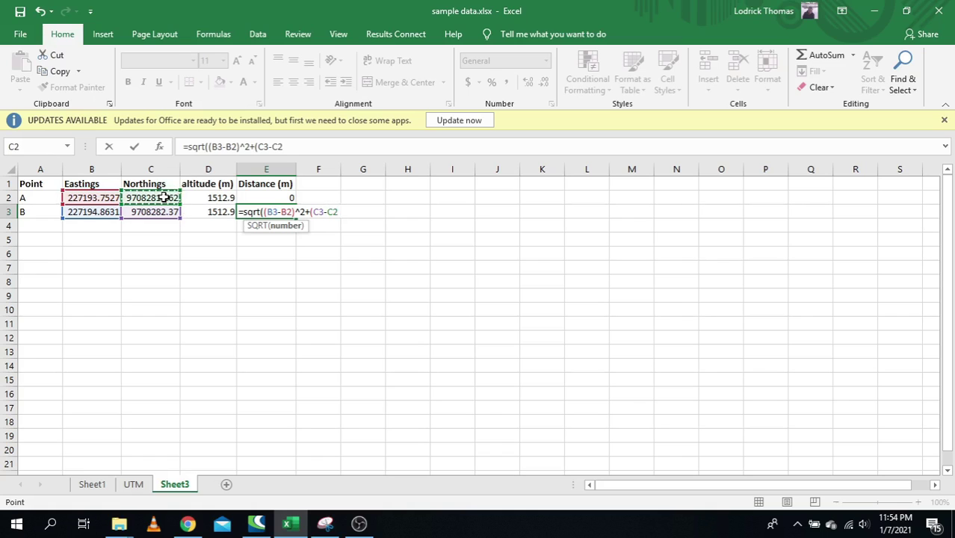
text()^2)
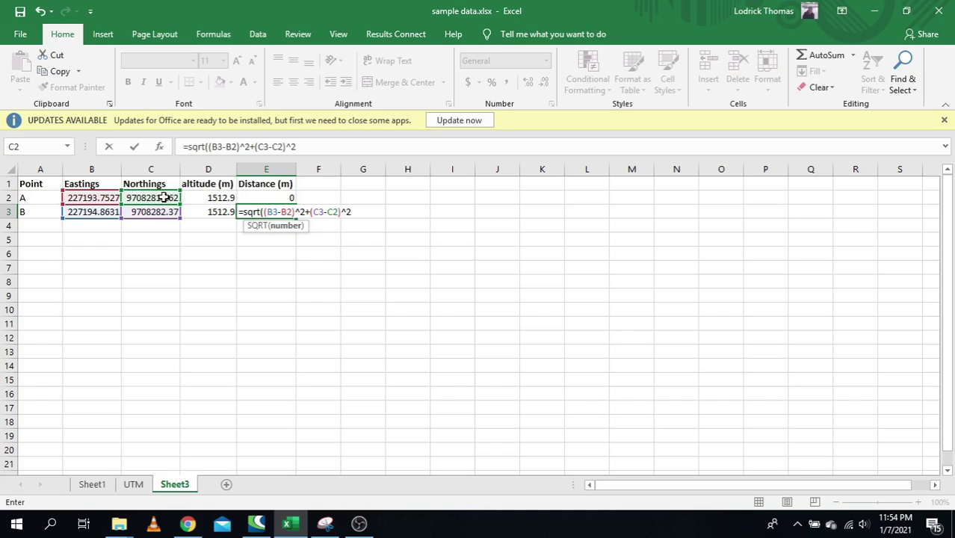
text())
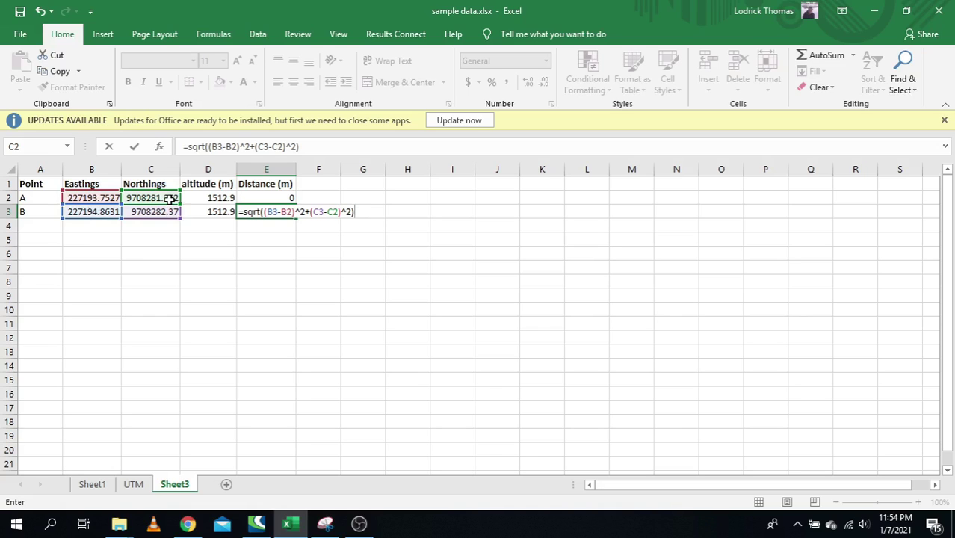
key(Return)
Step: Copy Sheet3's E3 distance formula and switch to the UTM sheet
click(283, 207)
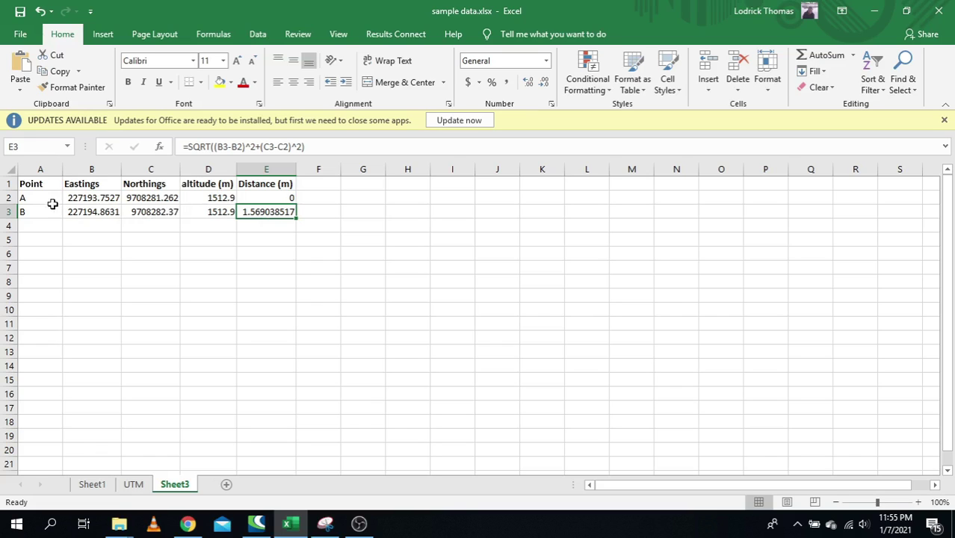
click(28, 211)
click(273, 213)
right_click(280, 214)
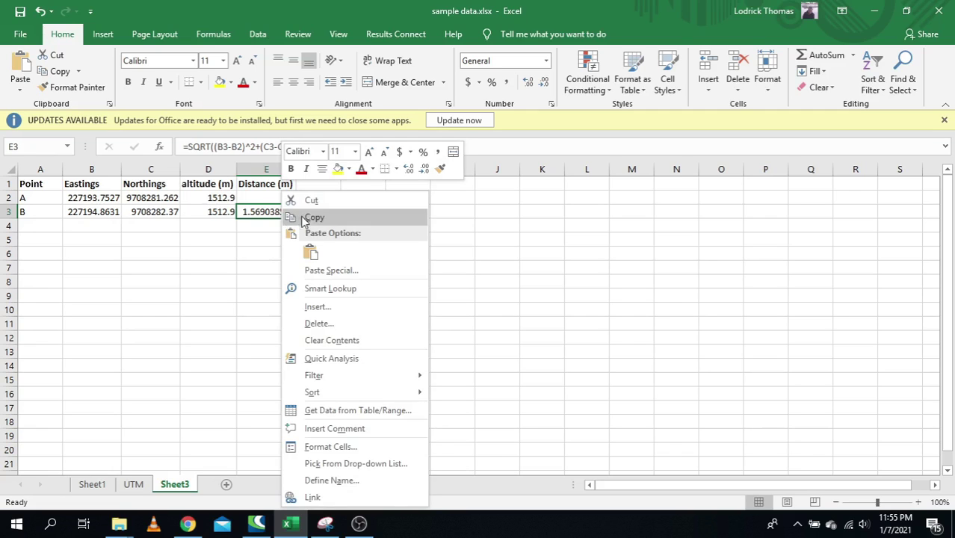
click(309, 217)
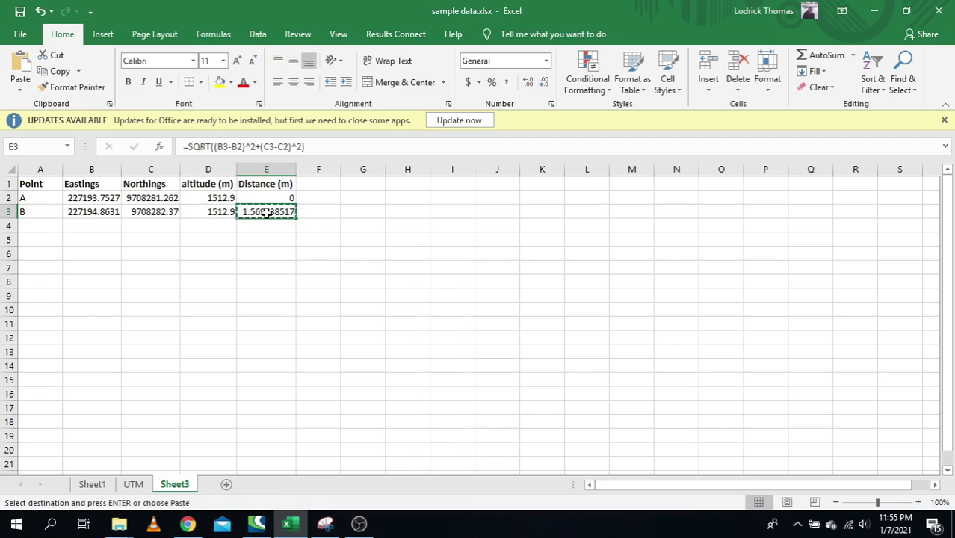
click(134, 485)
click(260, 250)
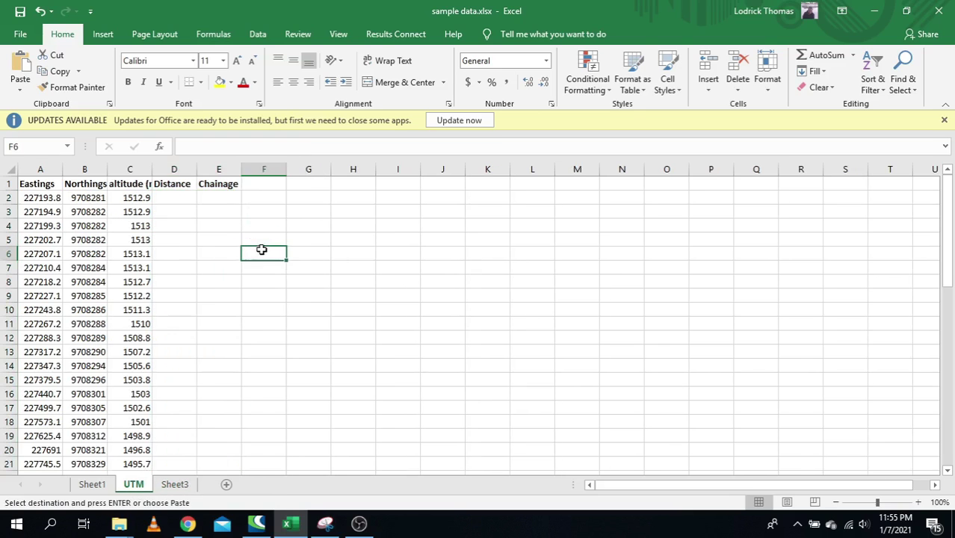
Step: Paste the distance formula into D3 as formulas, giving =SQRT((A3-A2)^2+(B3-B2)^2)
click(176, 199)
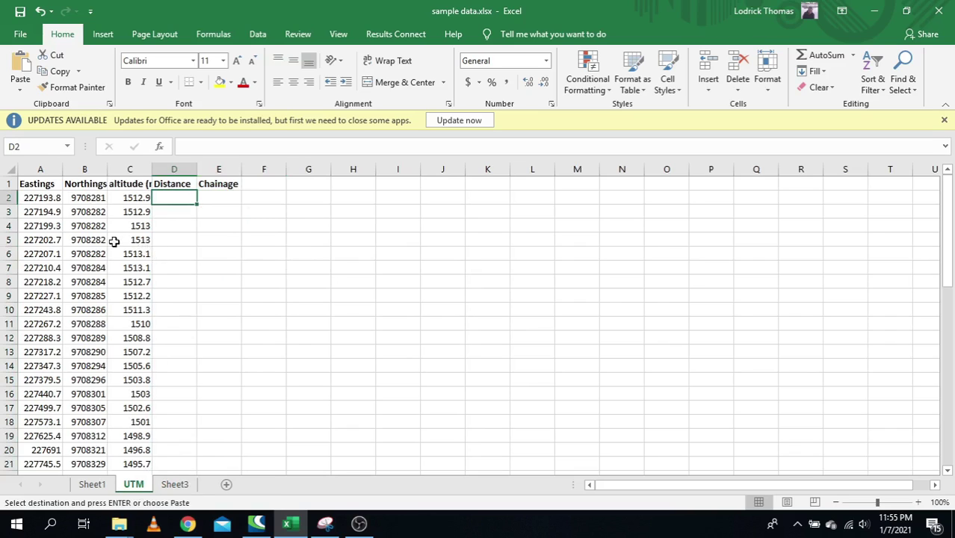
right_click(176, 211)
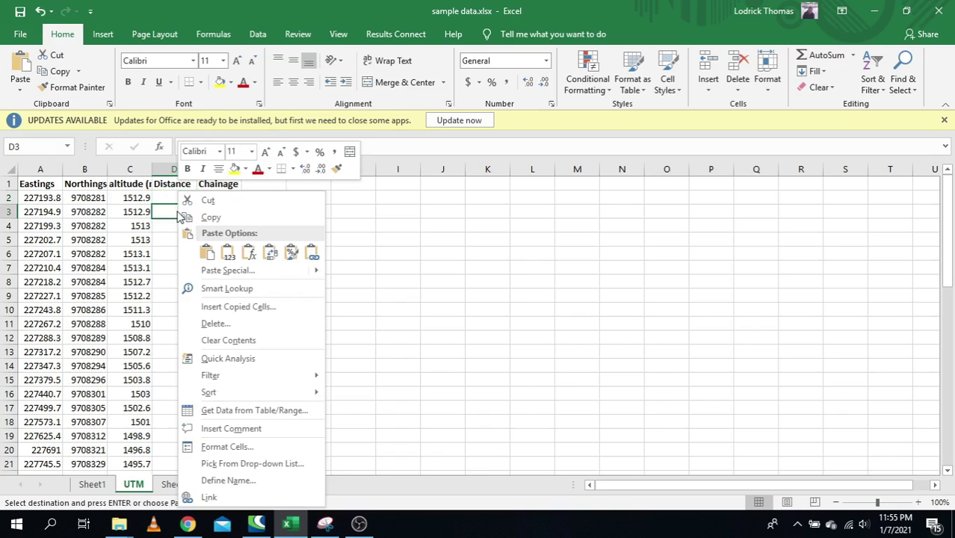
click(249, 252)
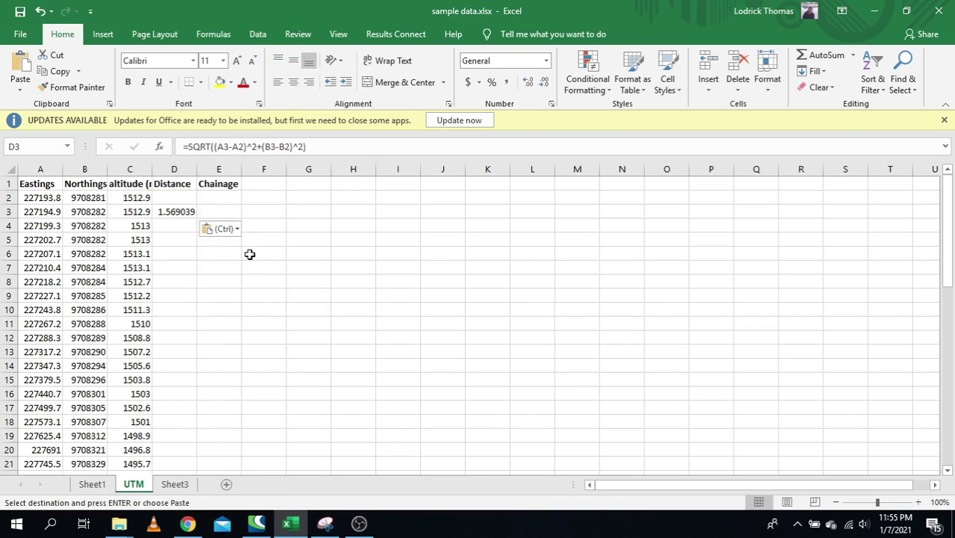
double_click(171, 212)
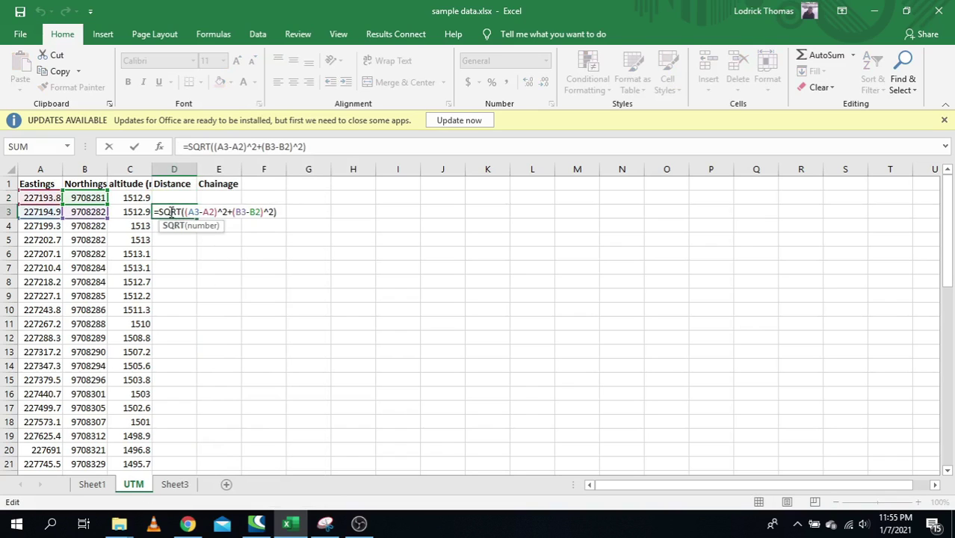
key(Escape)
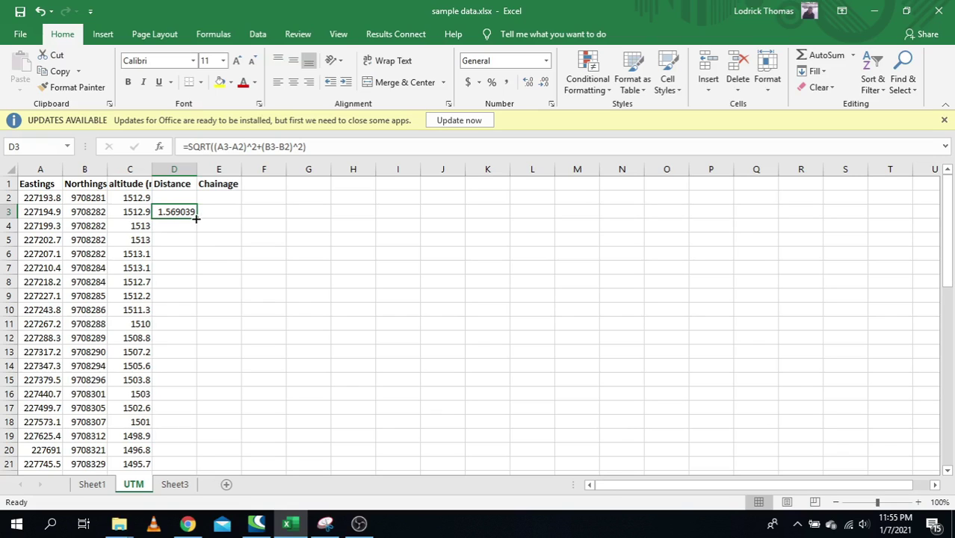
Step: Fill the D3 distance formula down to D53 and check the Eastings values
double_click(196, 219)
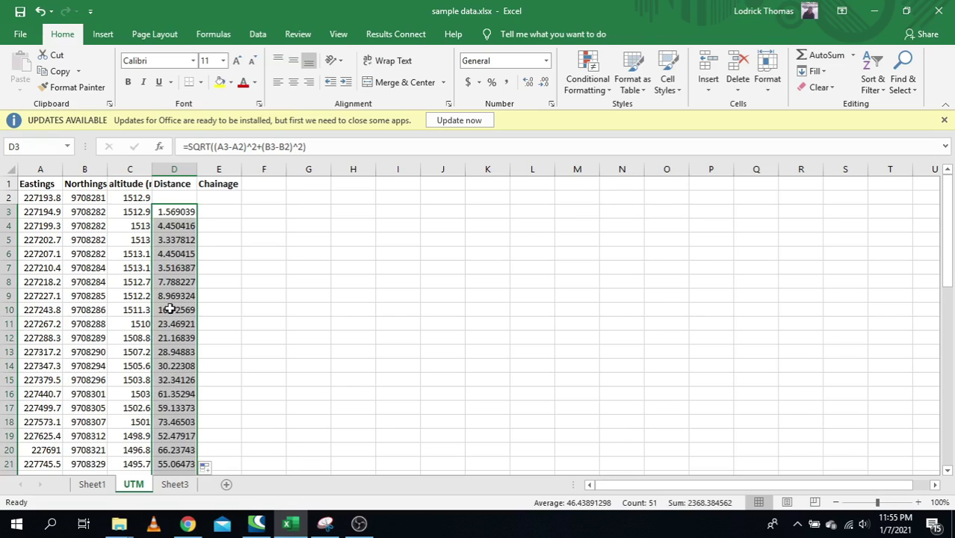
click(52, 324)
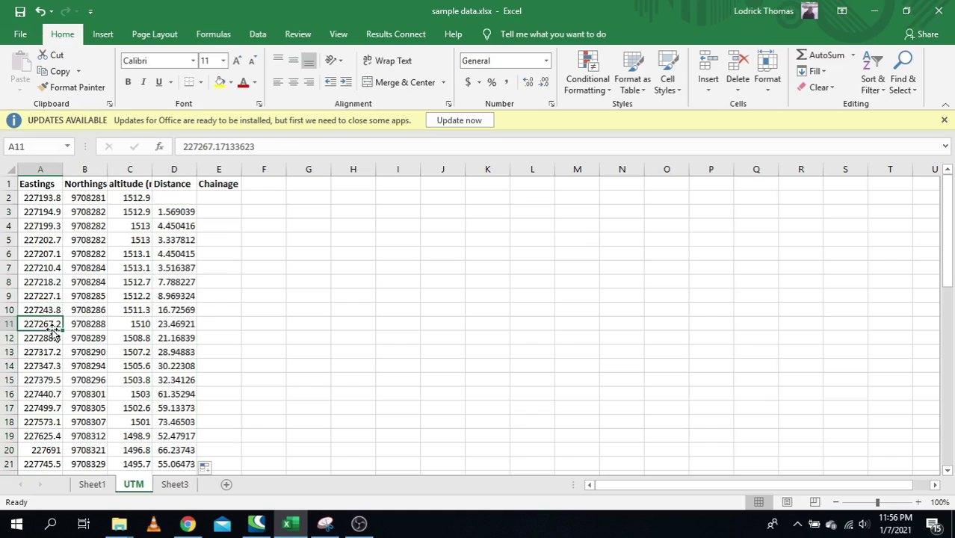
click(49, 338)
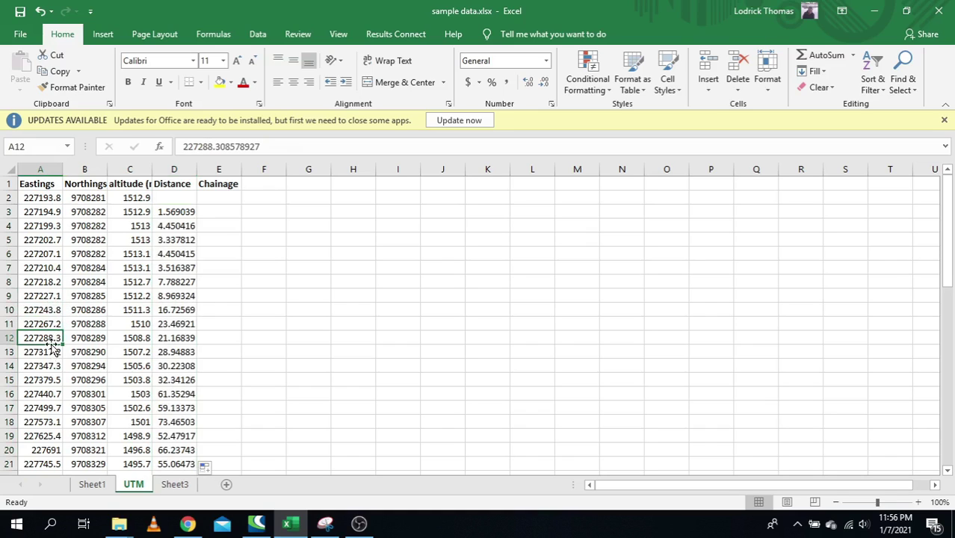
click(176, 197)
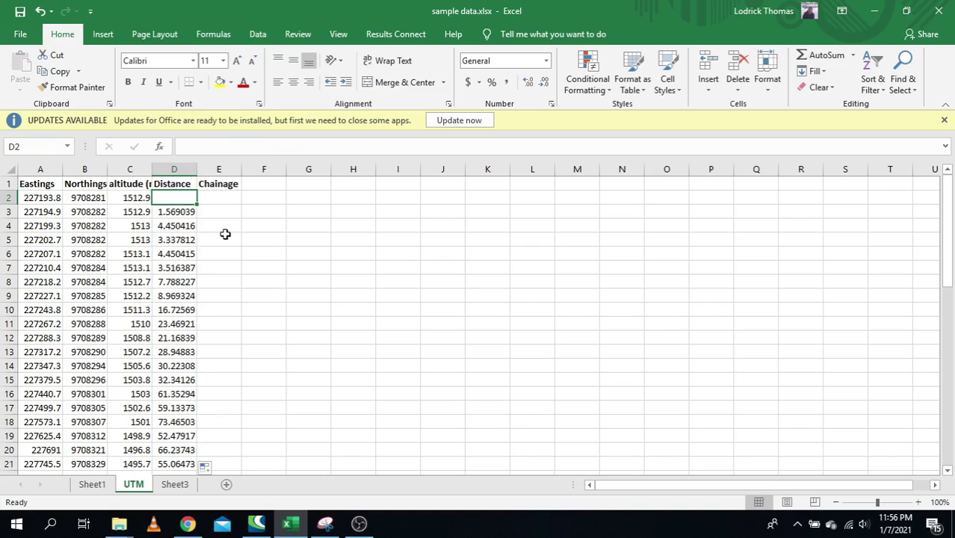
Step: Set the starting Distance in D2 and Chainage in E2 both to 0
text(0)
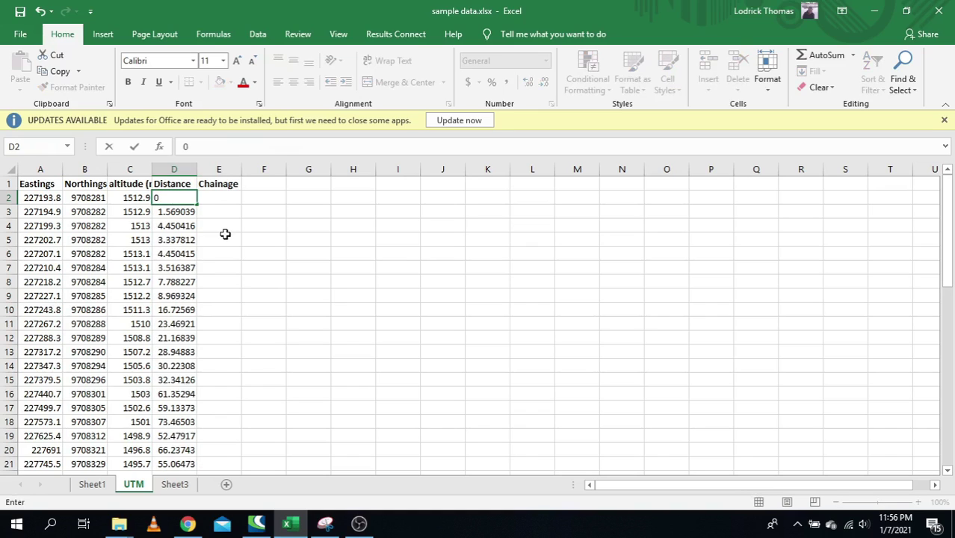
key(Tab)
text(0)
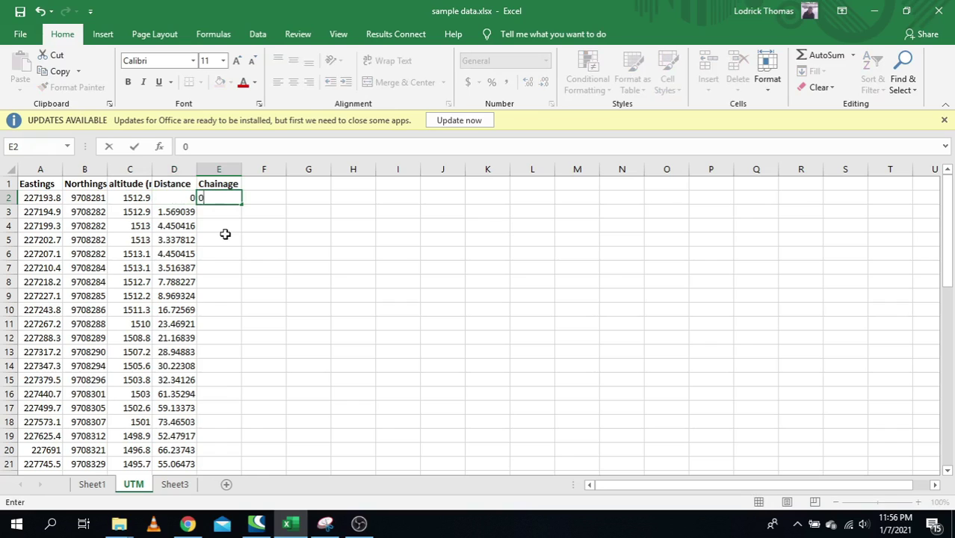
key(Return)
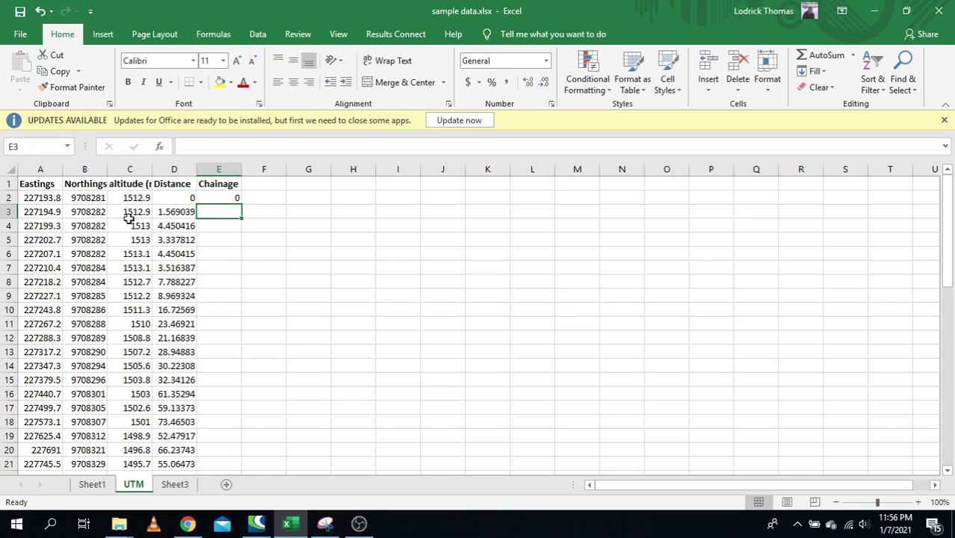
Step: Select distances D2:D19, pick E3, and bring back the Snipping Tool distance sketch
drag(174, 192, 166, 435)
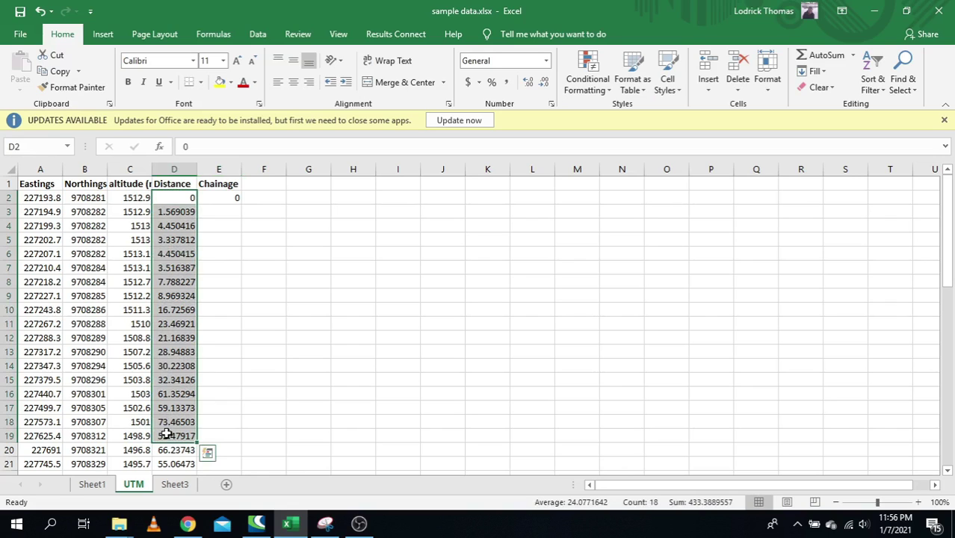
click(230, 212)
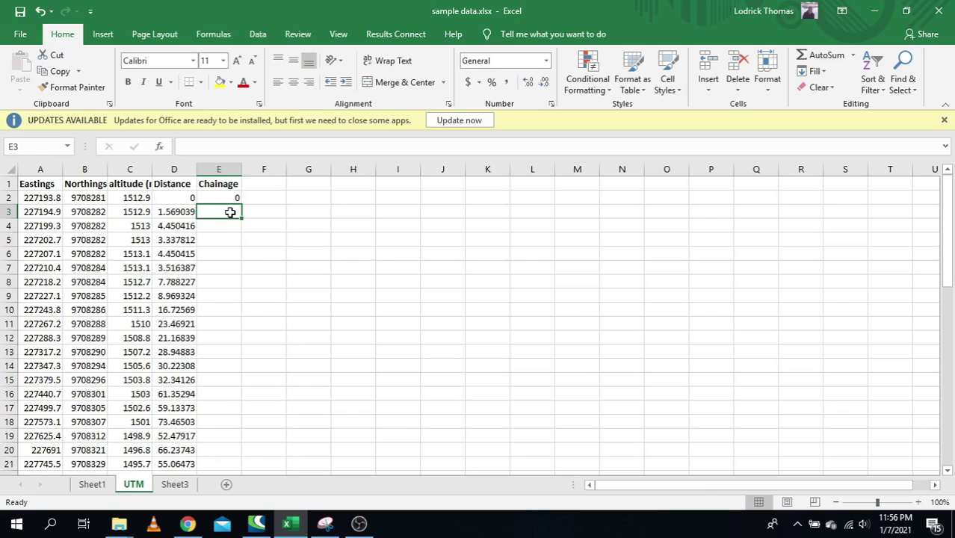
click(325, 523)
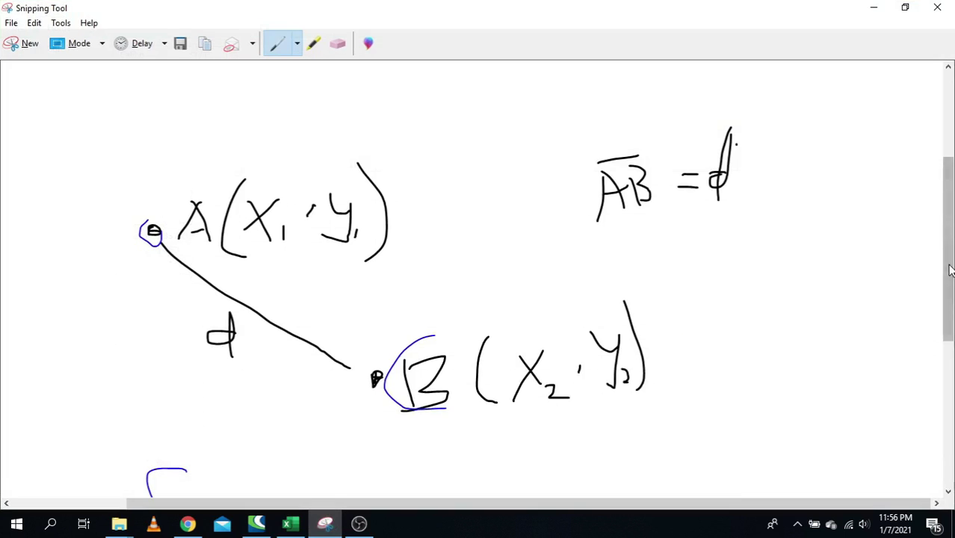
Step: Write the label 'chain' in blue beside the d1 + d2 + d3 … dn sum
drag(950, 270, 937, 408)
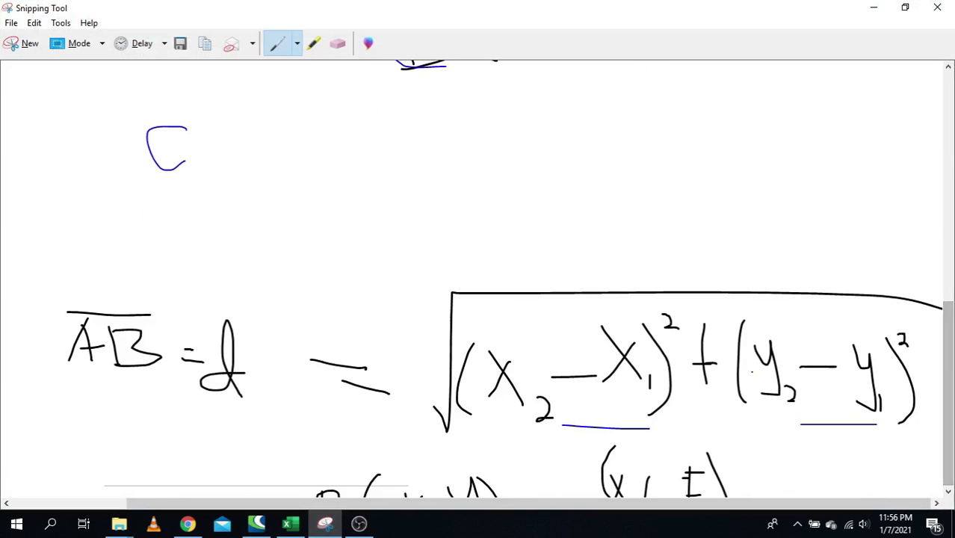
drag(303, 325, 232, 390)
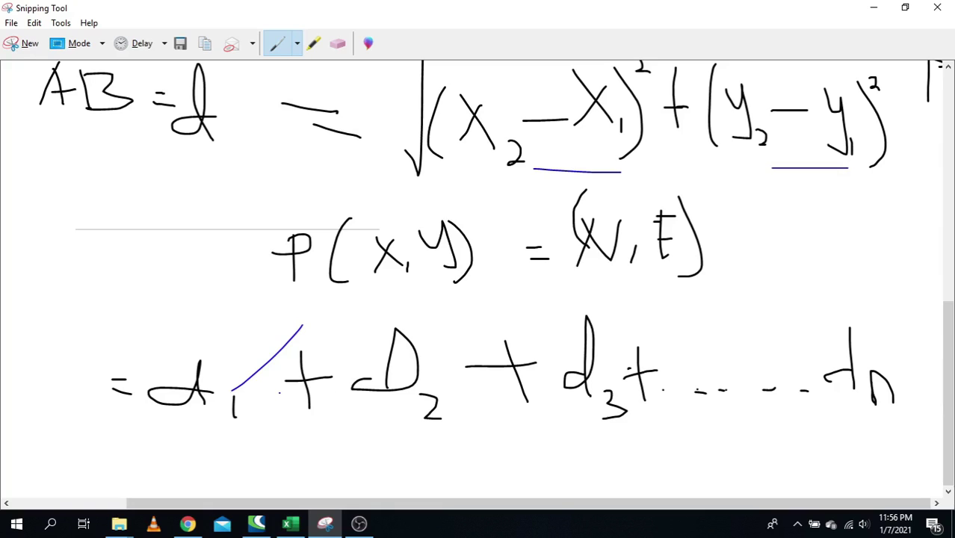
mouse_move(13, 364)
mouse_down()
mouse_move(2, 383)
mouse_move(50, 377)
mouse_move(60, 366)
mouse_move(58, 385)
mouse_move(83, 374)
mouse_move(97, 384)
mouse_up()
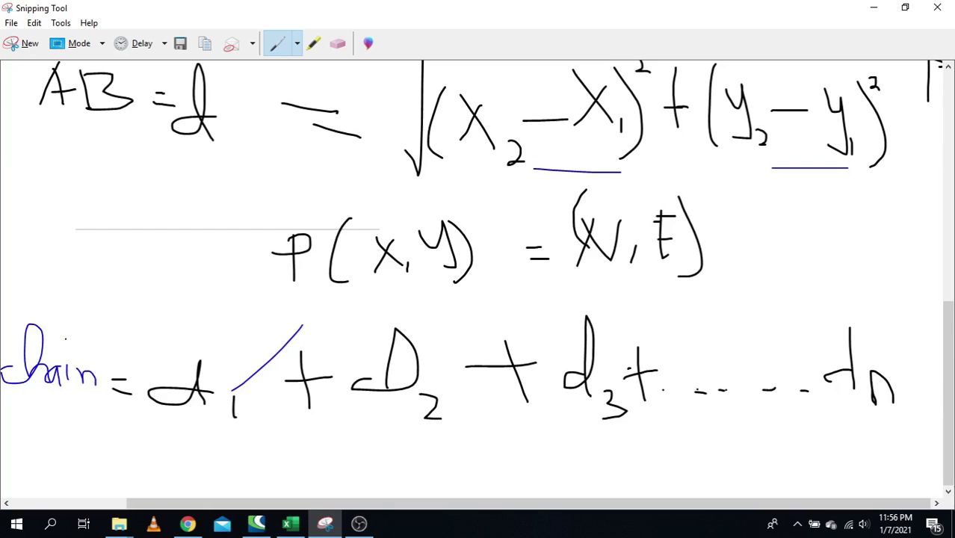
drag(69, 326, 71, 338)
Step: Underline d1, D2, d3 and dn in the sum, then minimise Snipping Tool
drag(185, 421, 232, 423)
drag(377, 425, 439, 424)
drag(594, 425, 635, 425)
drag(837, 421, 836, 421)
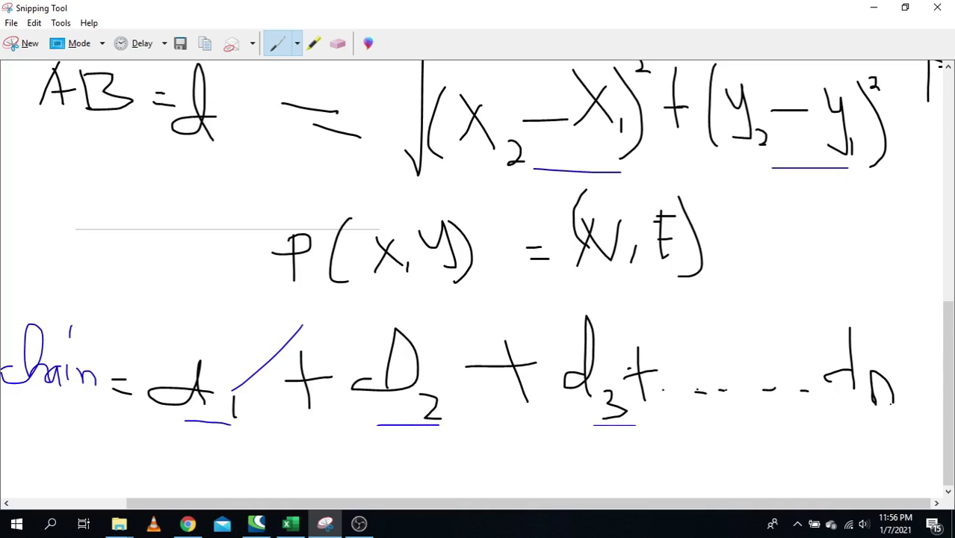
click(873, 9)
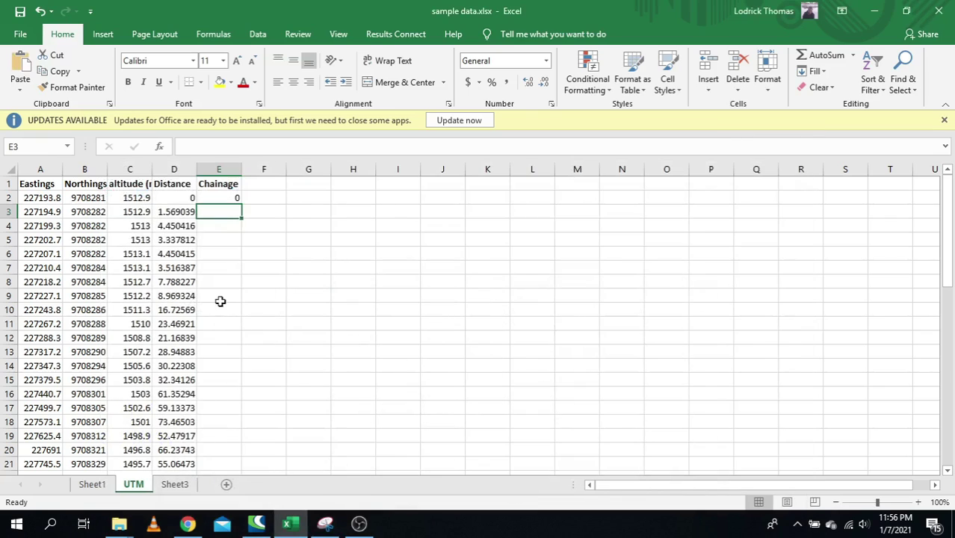
Step: Enter =D3+E2 in E3 and fill it down to row 53, totalling 2368.385
text(=)
click(187, 212)
text(+)
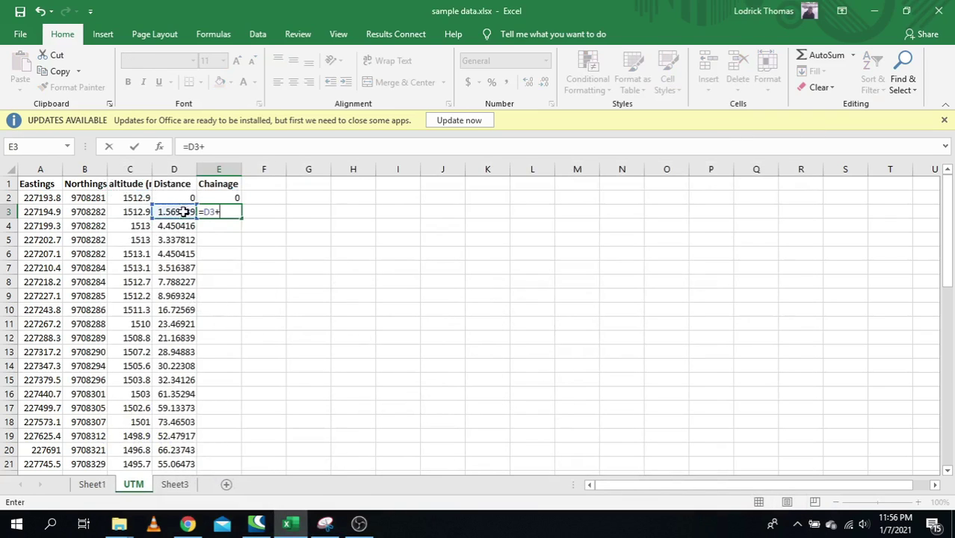
click(224, 198)
key(Return)
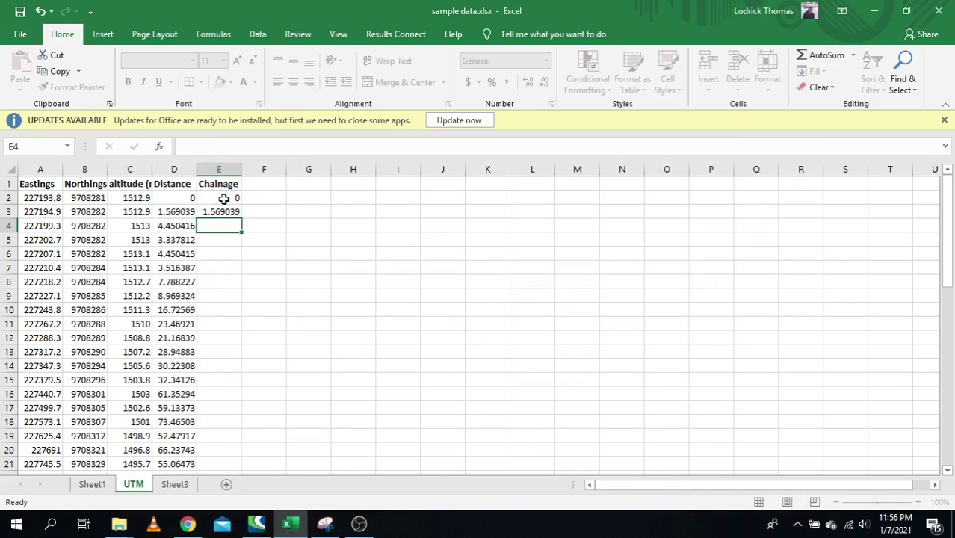
click(228, 212)
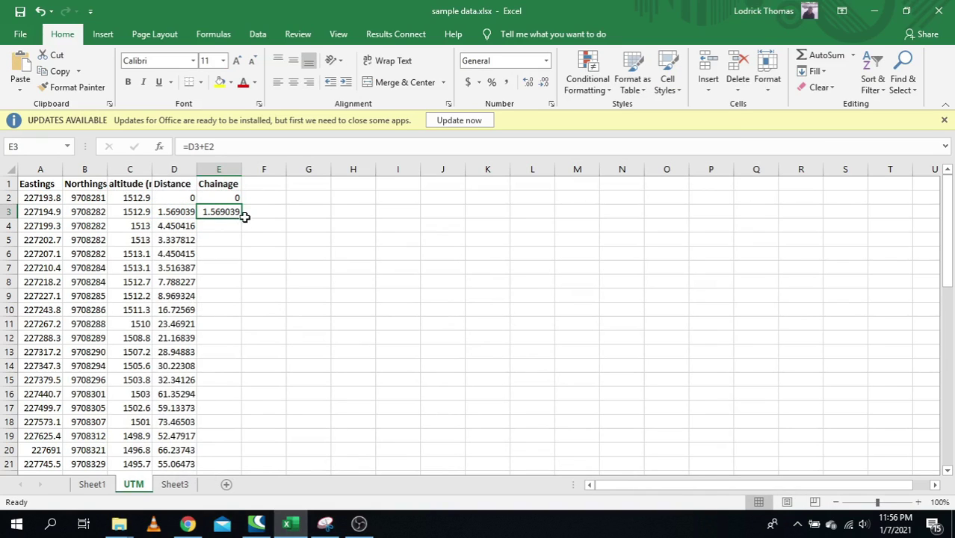
drag(242, 217, 220, 441)
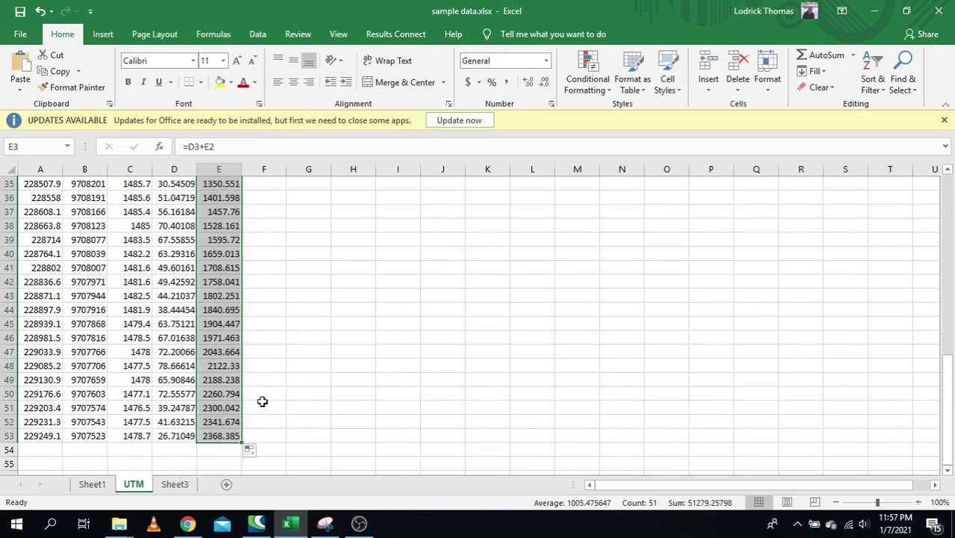